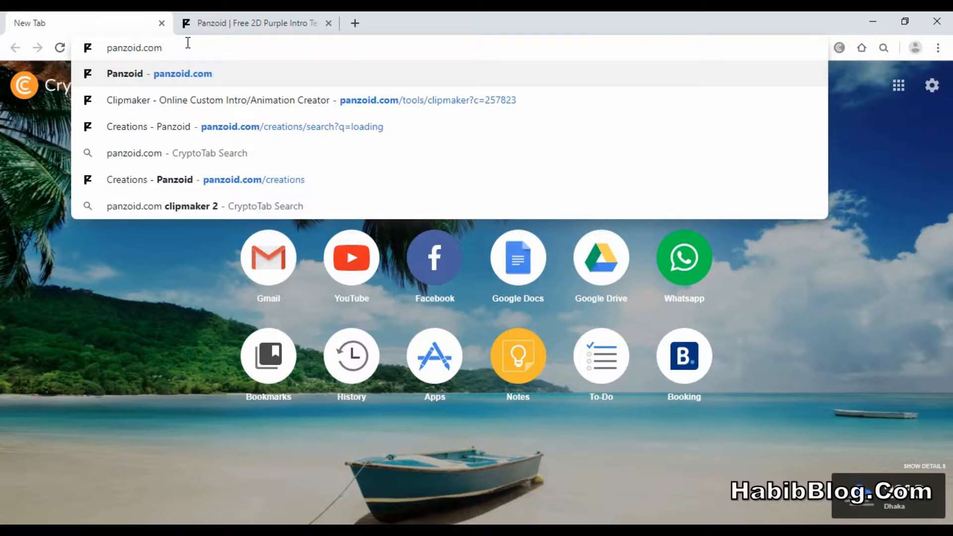
Open panzoid.com, look over the featured intro templates, and go to the full list of creations
key(Return)
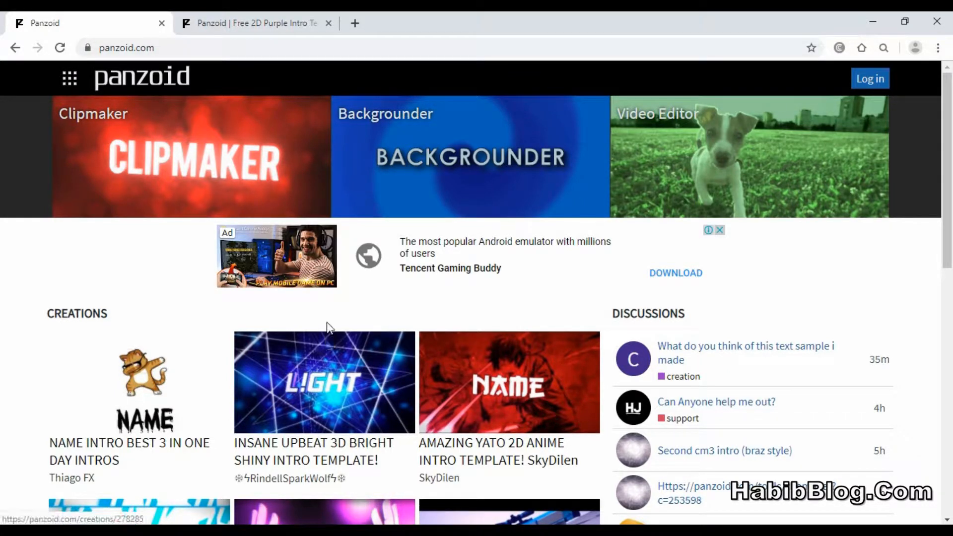
scroll(283, 295, down, 3)
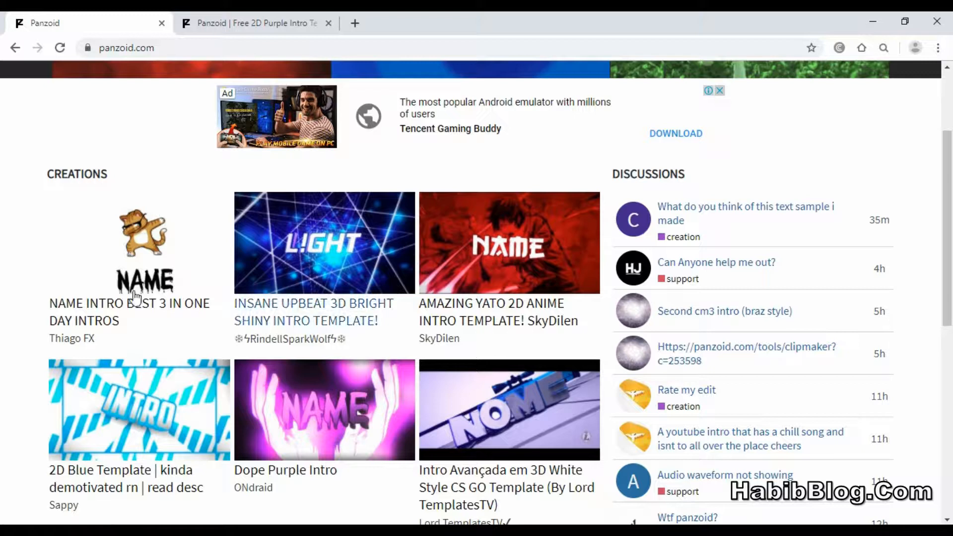
scroll(113, 266, up, 2)
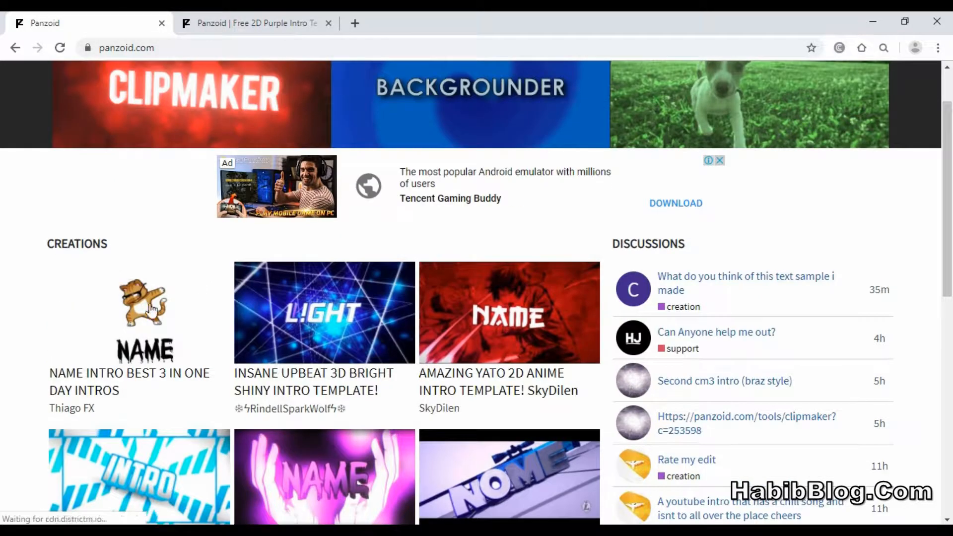
scroll(193, 326, up, 1)
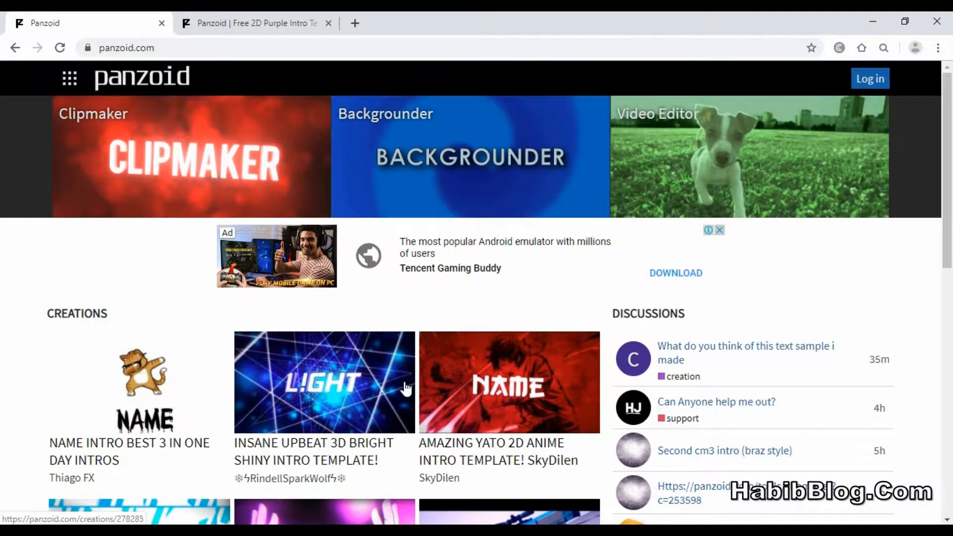
scroll(219, 402, down, 4)
scroll(219, 402, down, 4)
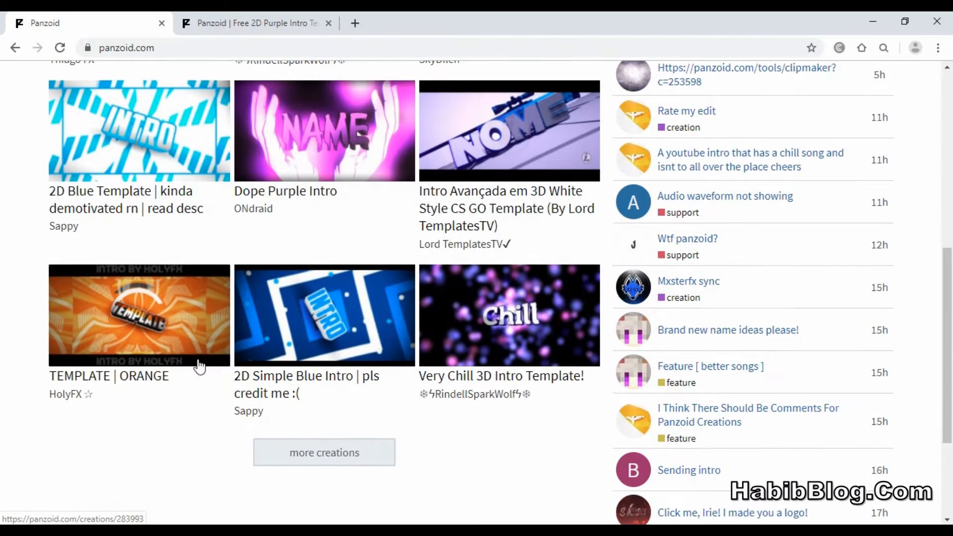
click(332, 463)
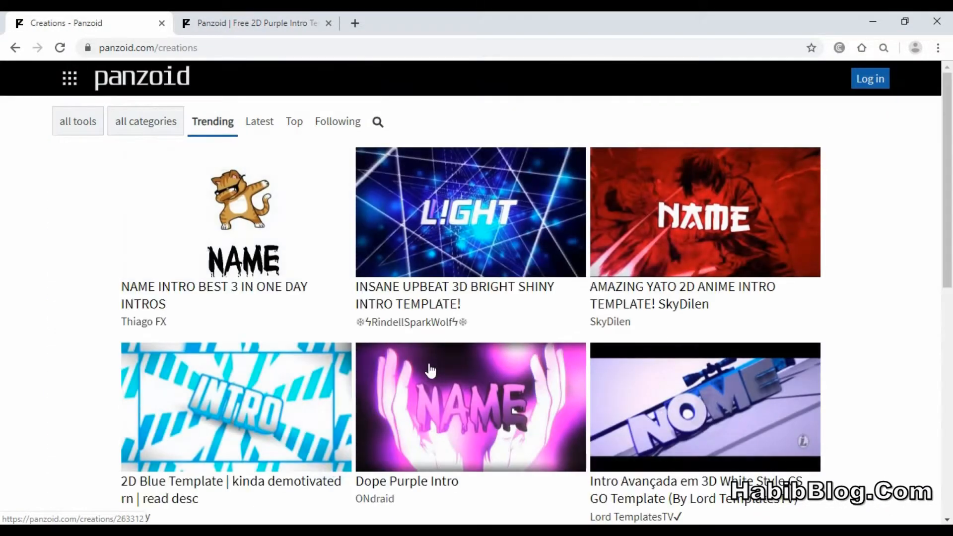
Browse the trending creations for the Free 2D Purple Intro Template and open it in Clipmaker
scroll(322, 303, down, 9)
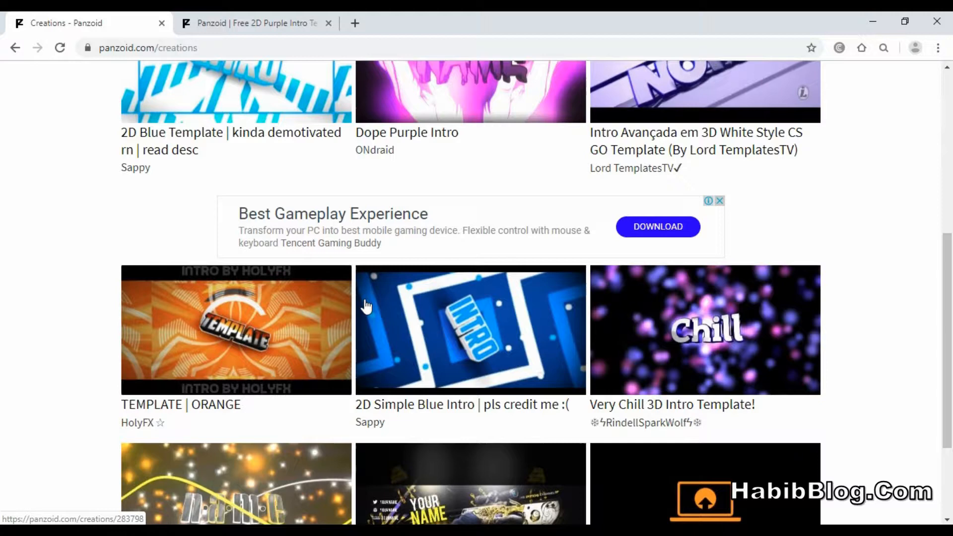
scroll(296, 357, down, 14)
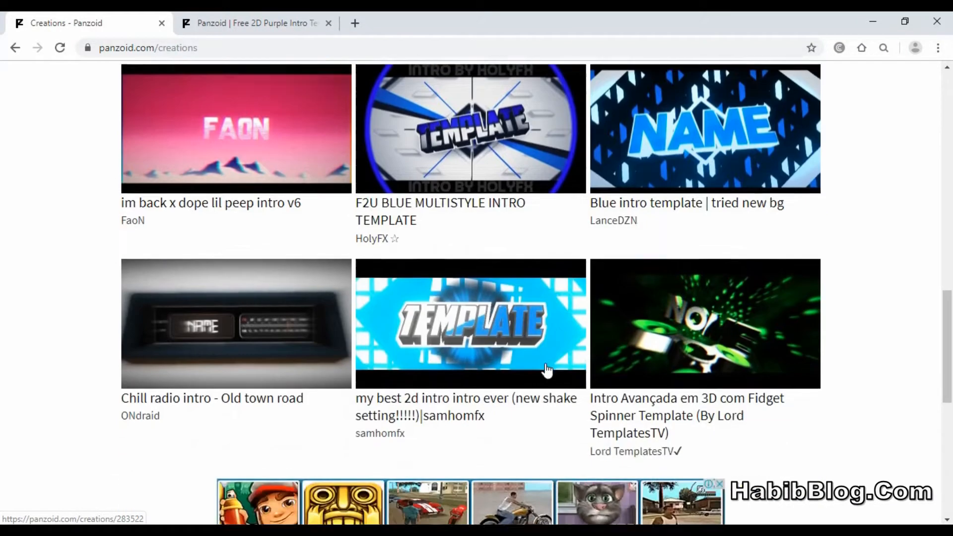
scroll(557, 332, down, 14)
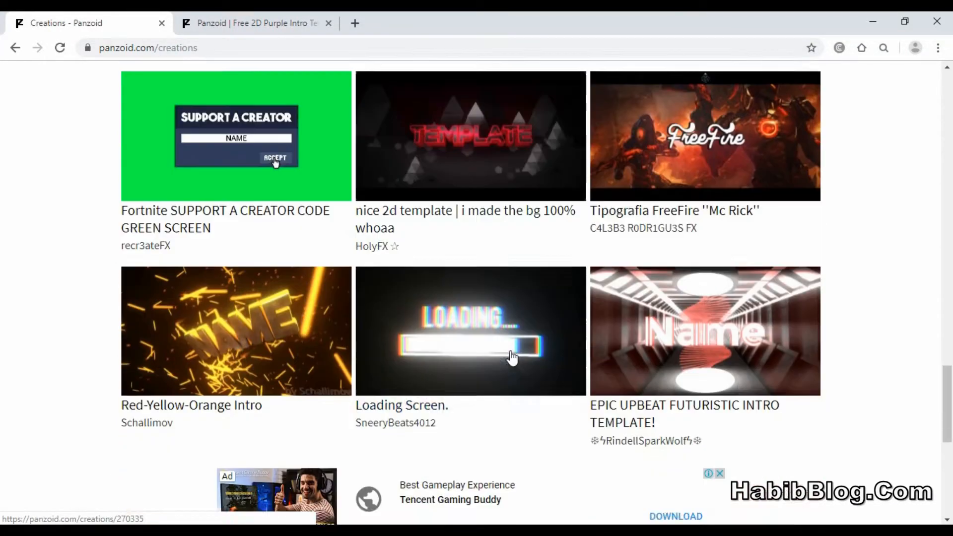
scroll(352, 363, down, 14)
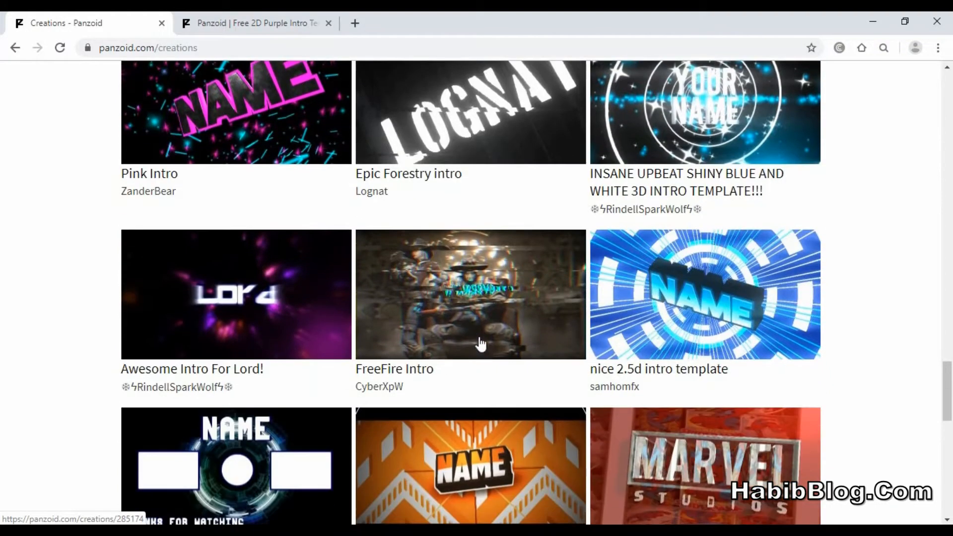
scroll(402, 352, down, 19)
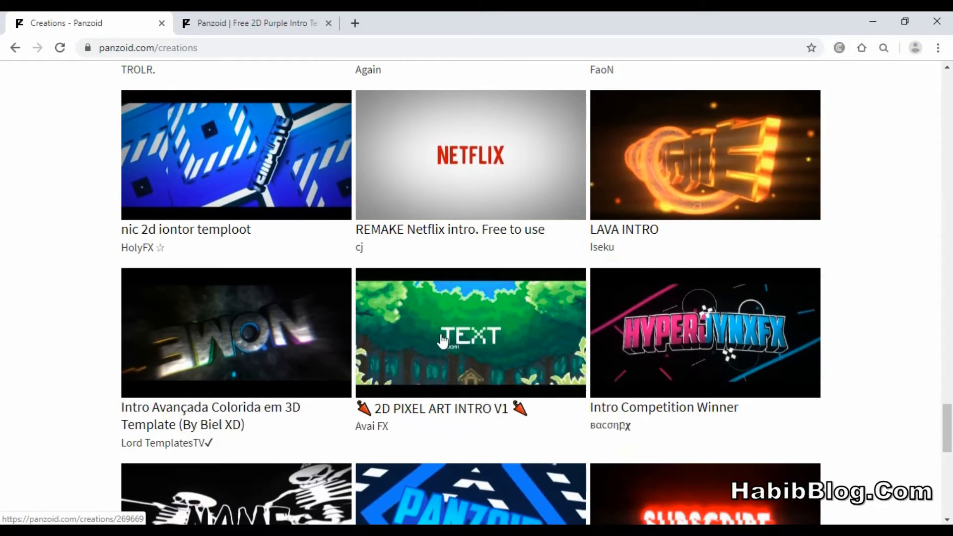
scroll(439, 335, down, 11)
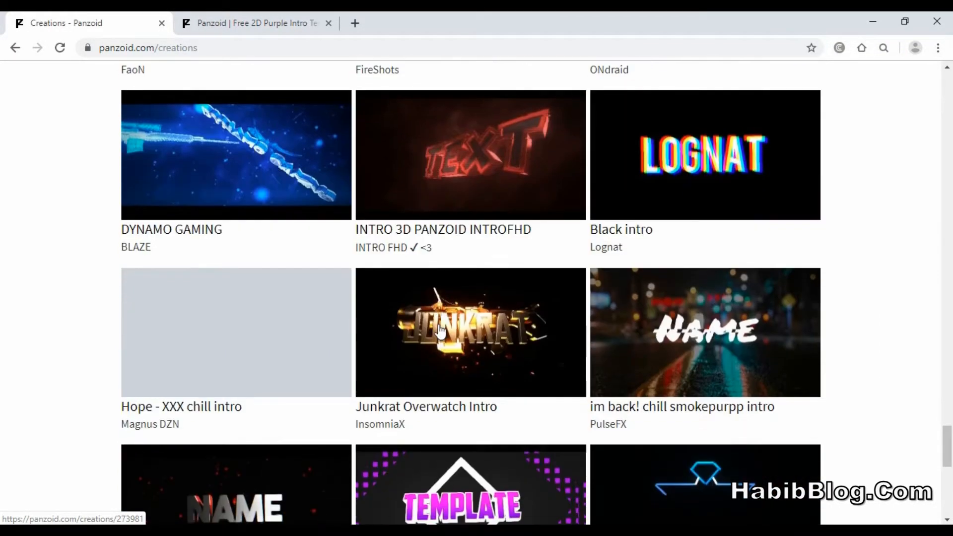
scroll(443, 339, down, 6)
click(443, 336)
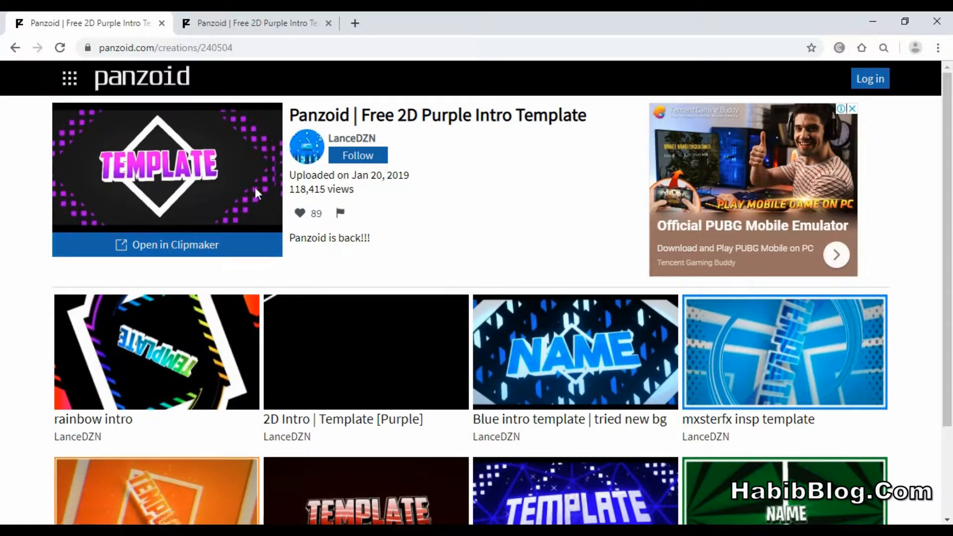
click(175, 241)
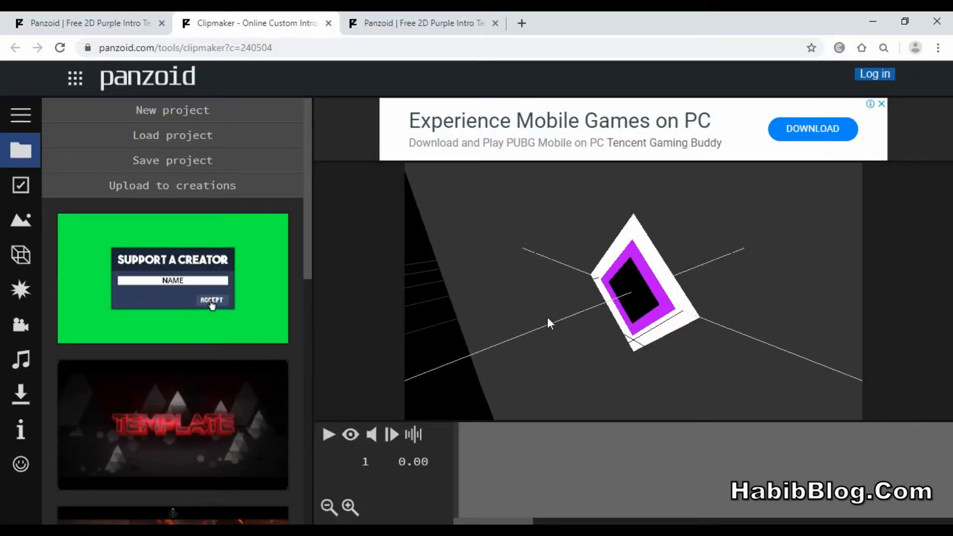
View the scene from the front and preview the intro animation, pausing while the TEMPLATE title is on display
drag(584, 323, 698, 304)
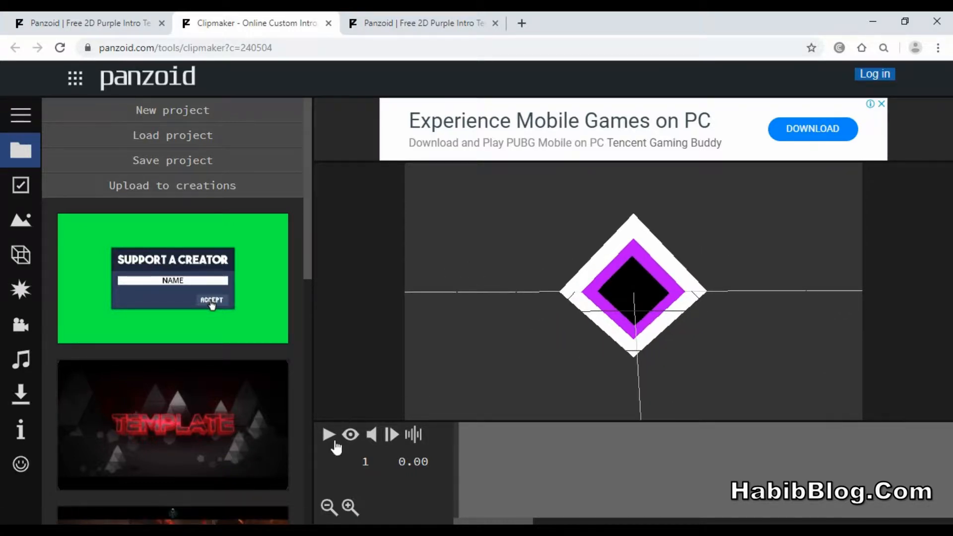
click(329, 435)
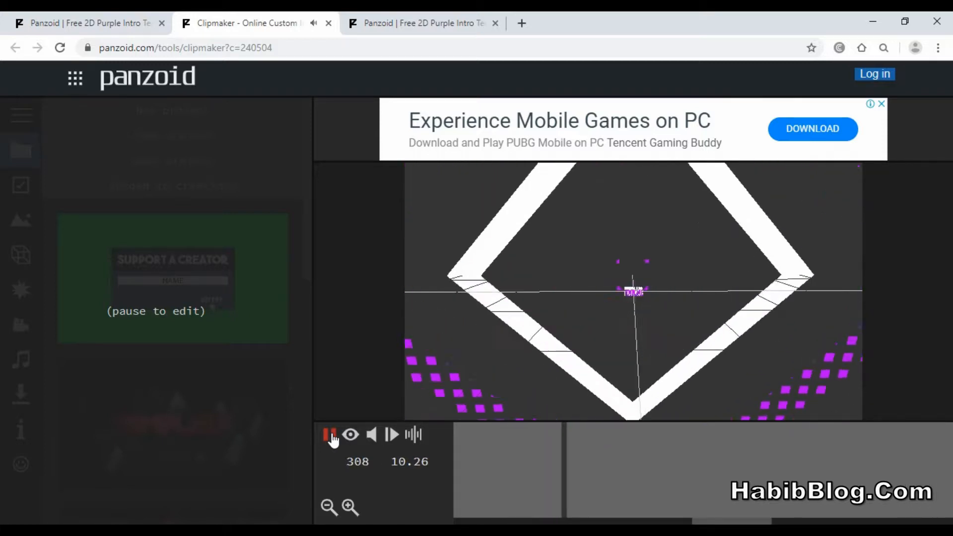
click(330, 436)
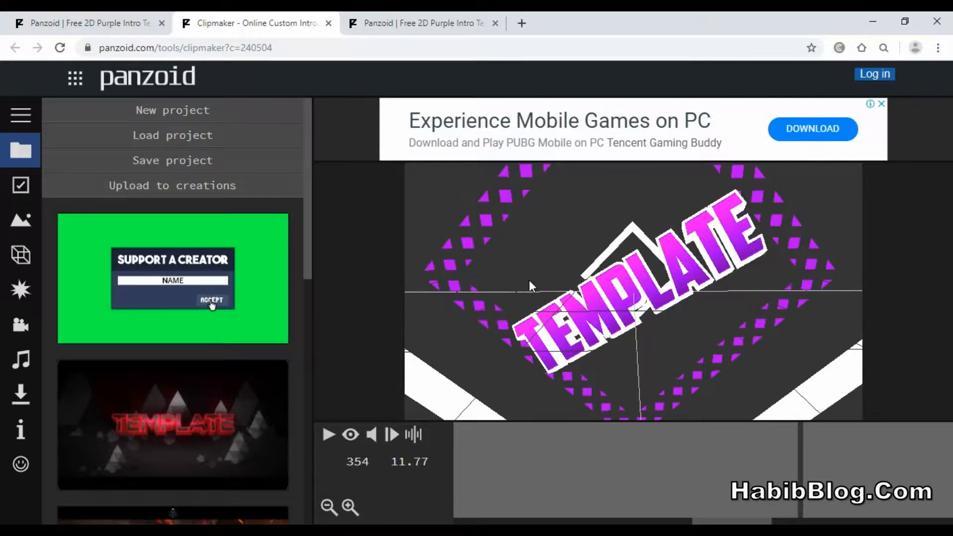
Replace the wording of the first TEMPLATE text object in group Textg1 with "Habib Blog tube"
click(23, 260)
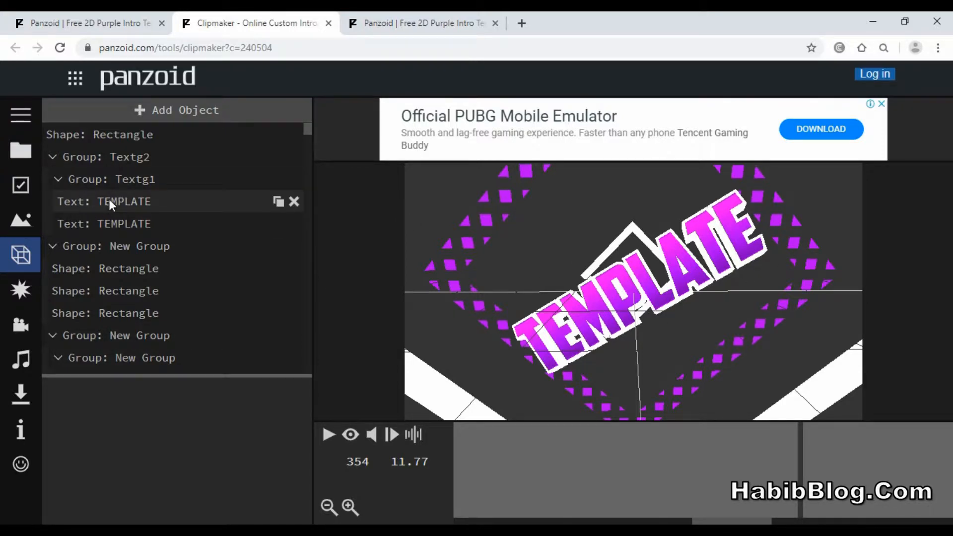
click(124, 202)
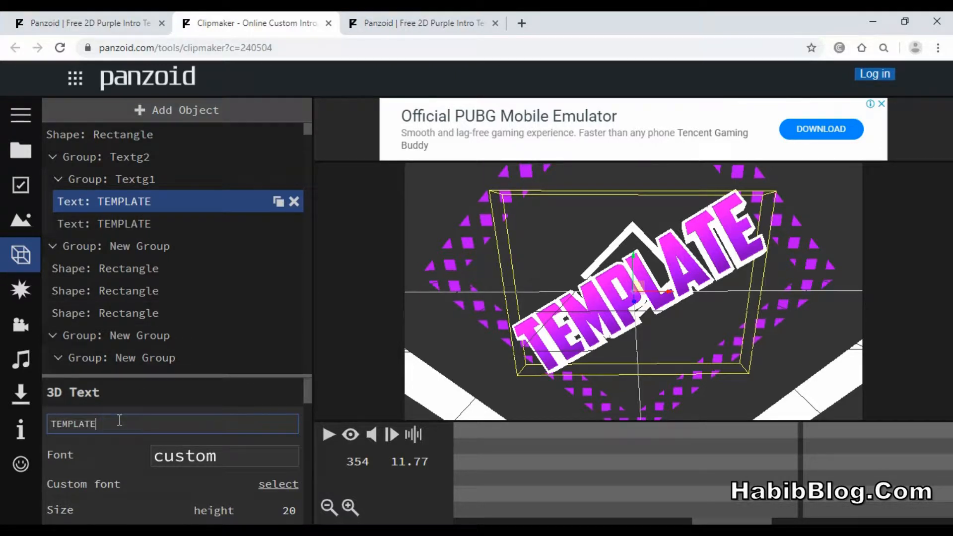
double_click(118, 419)
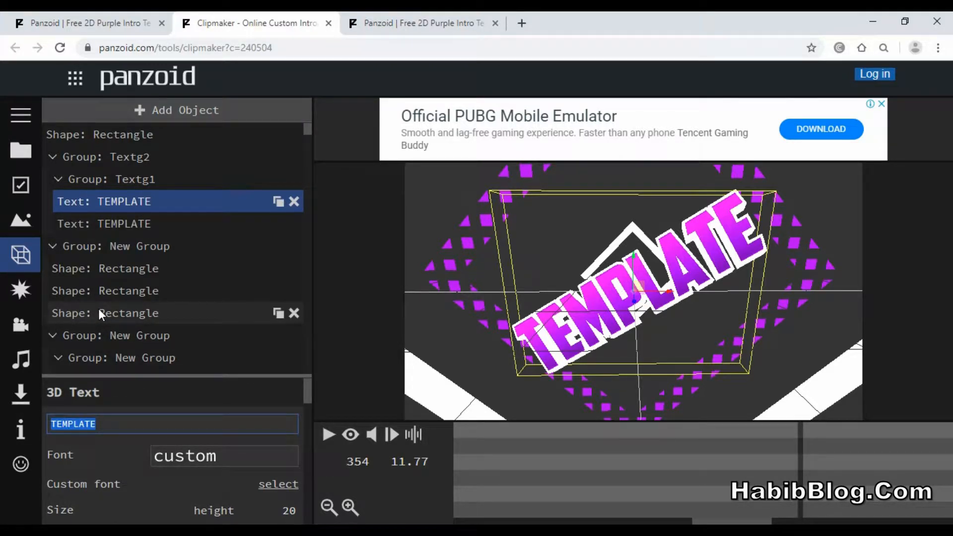
text(Ha)
key(BackSpace)
text(abib Blog tube)
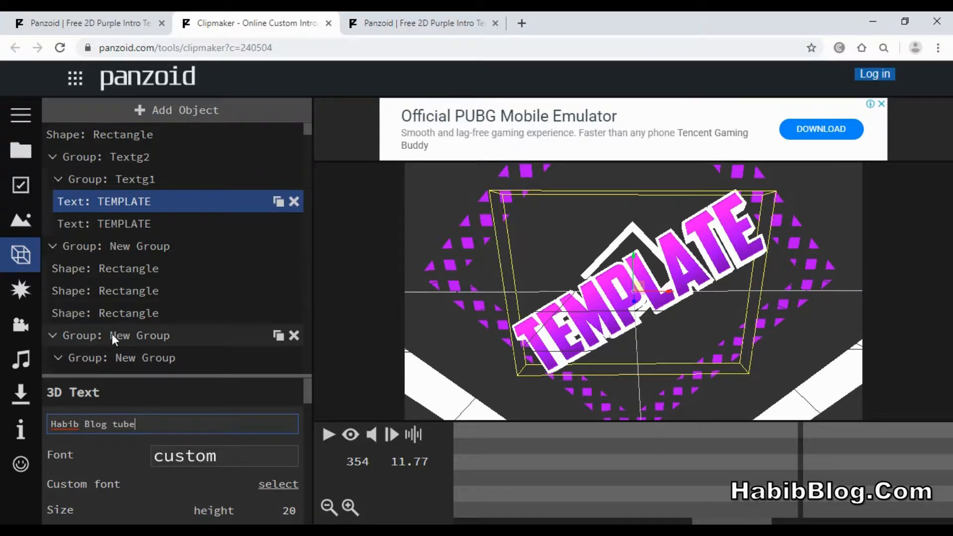
click(405, 485)
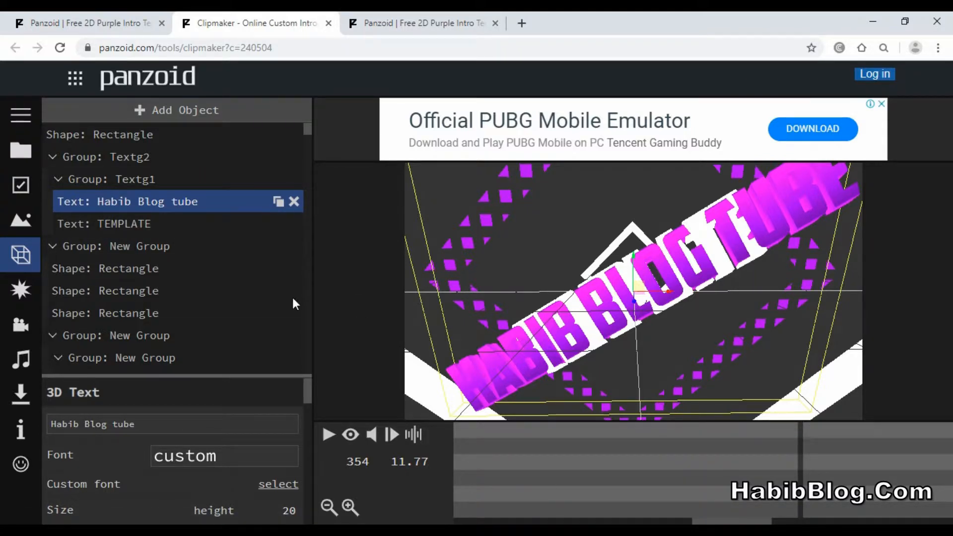
Replace the wording of the second text object in group Textg1, still reading TEMPLATE, with "Habib Blog Tube"
click(139, 228)
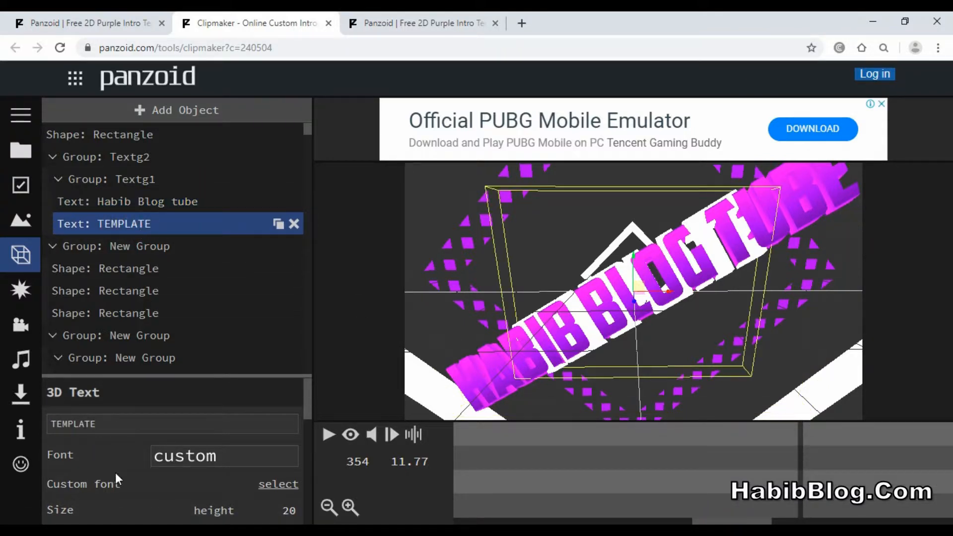
double_click(103, 425)
text(Habib Blog tu)
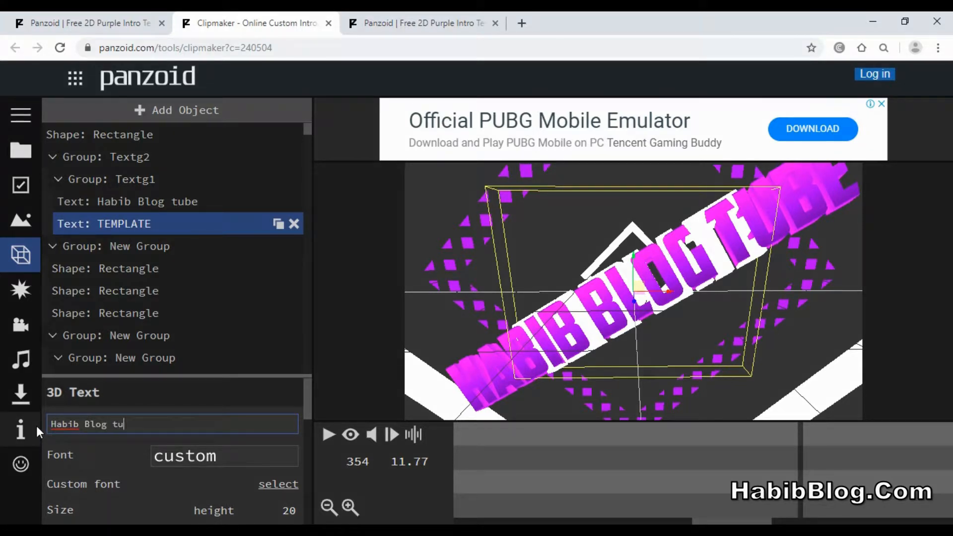
key(BackSpace)
key(BackSpace)
text(ube)
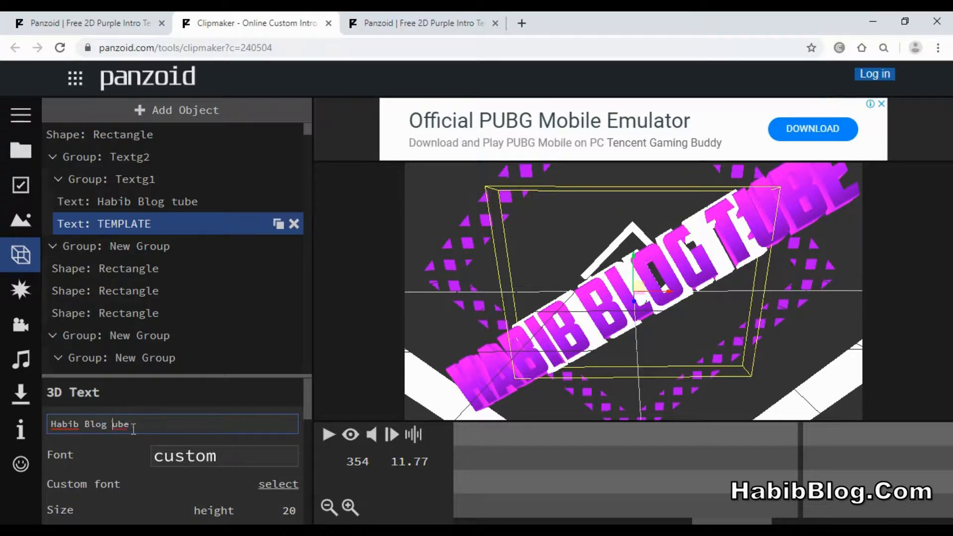
click(394, 494)
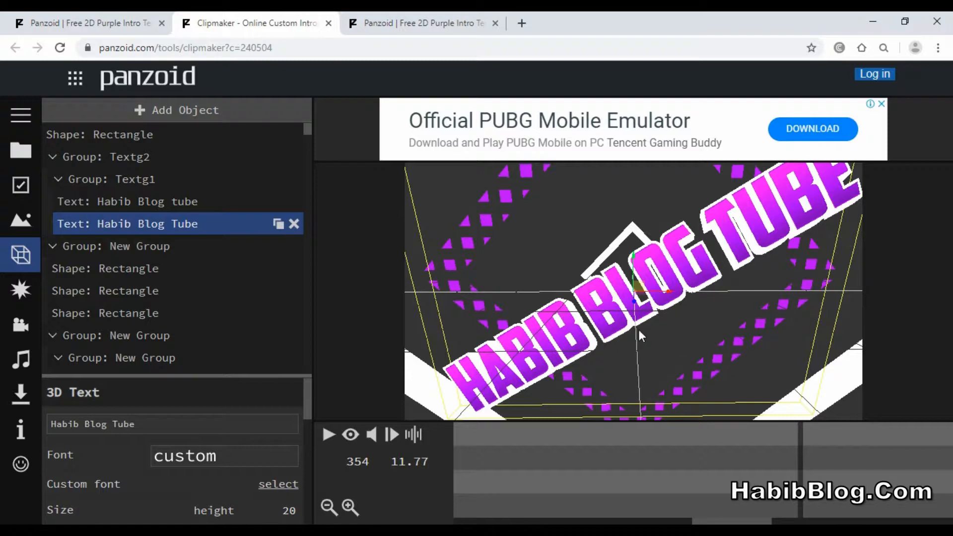
Preview the edited intro, restart it from time 0, and pause where the new title faces the front
click(330, 435)
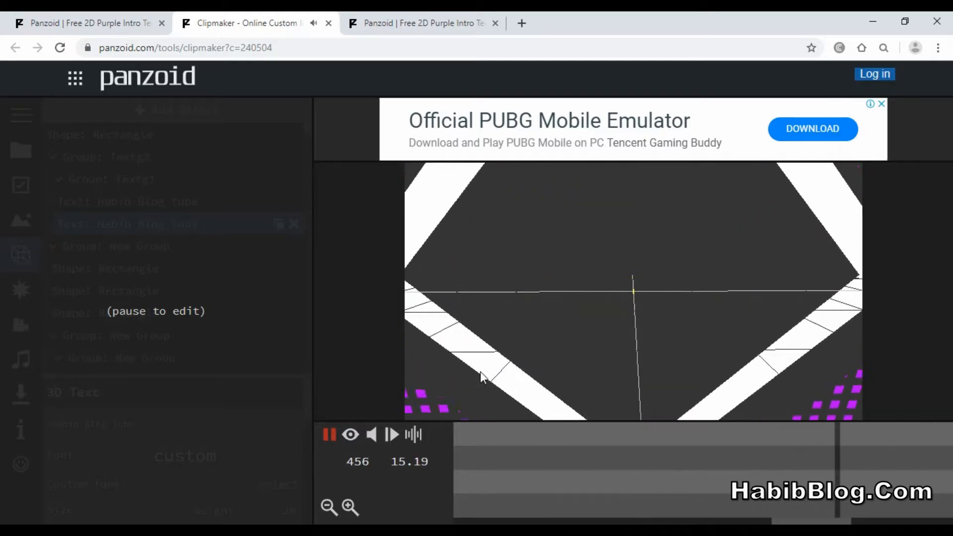
click(330, 435)
click(399, 462)
text(0)
key(Return)
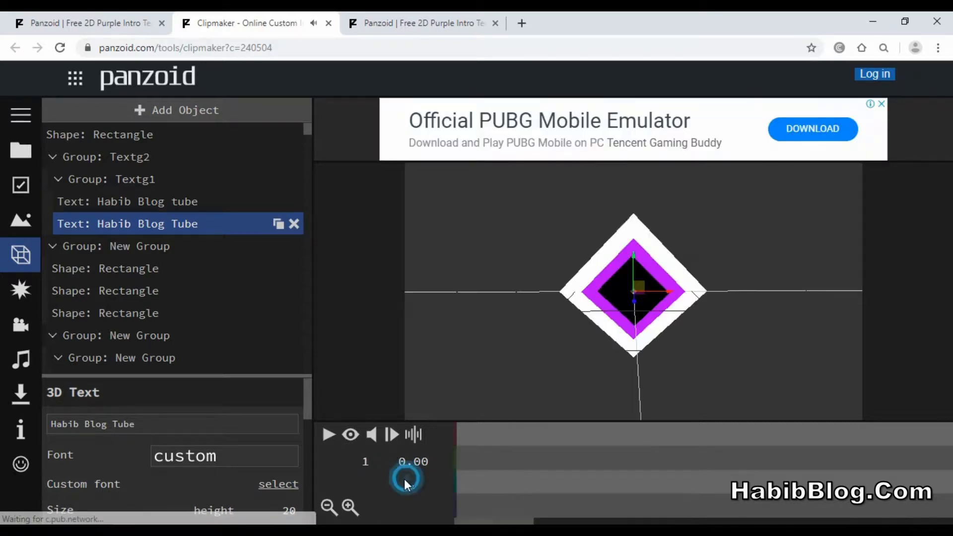
click(328, 436)
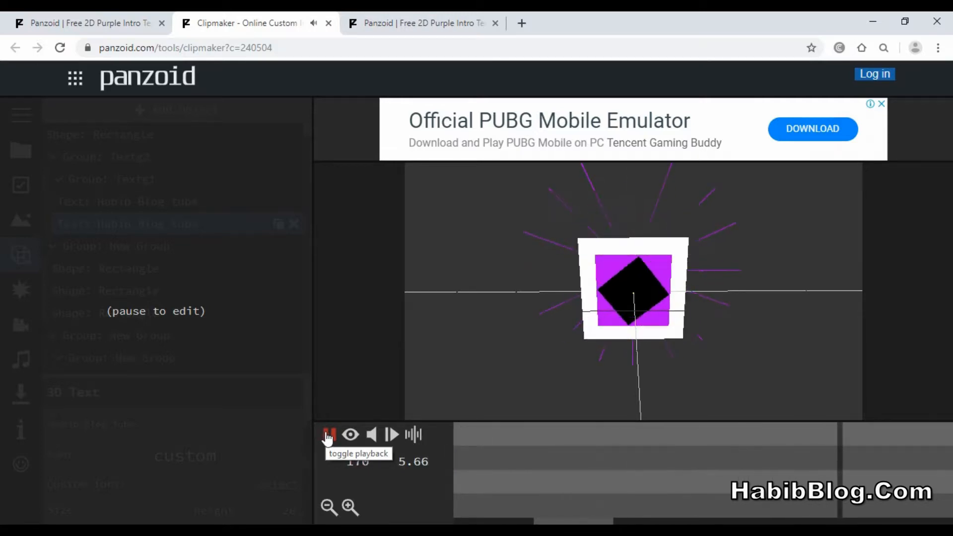
click(327, 435)
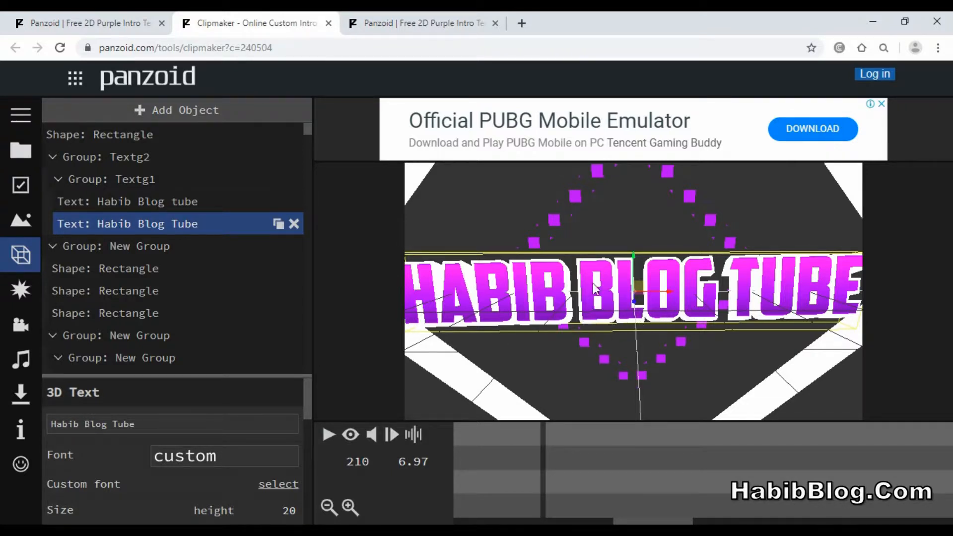
Set the height of the first text object, "Habib Blog tube", to 15
click(161, 201)
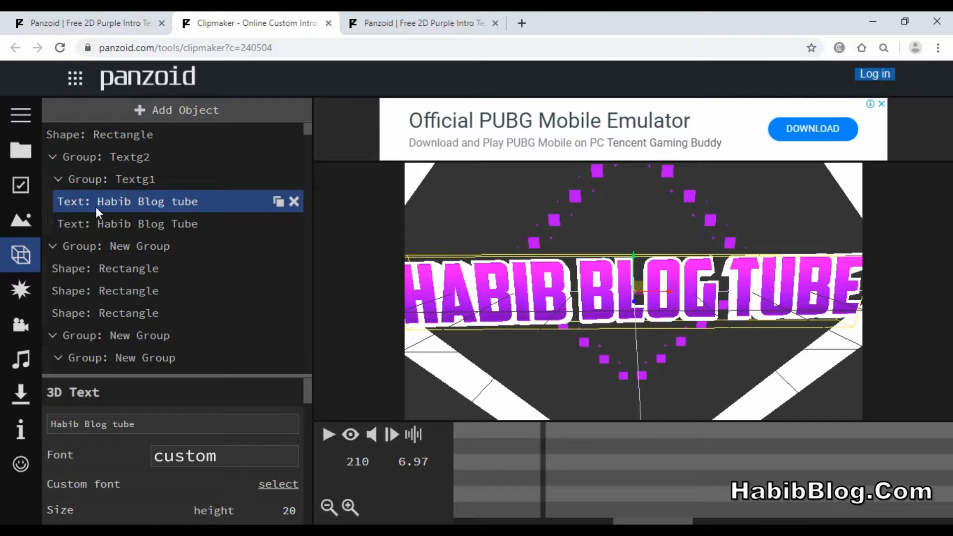
scroll(248, 451, down, 2)
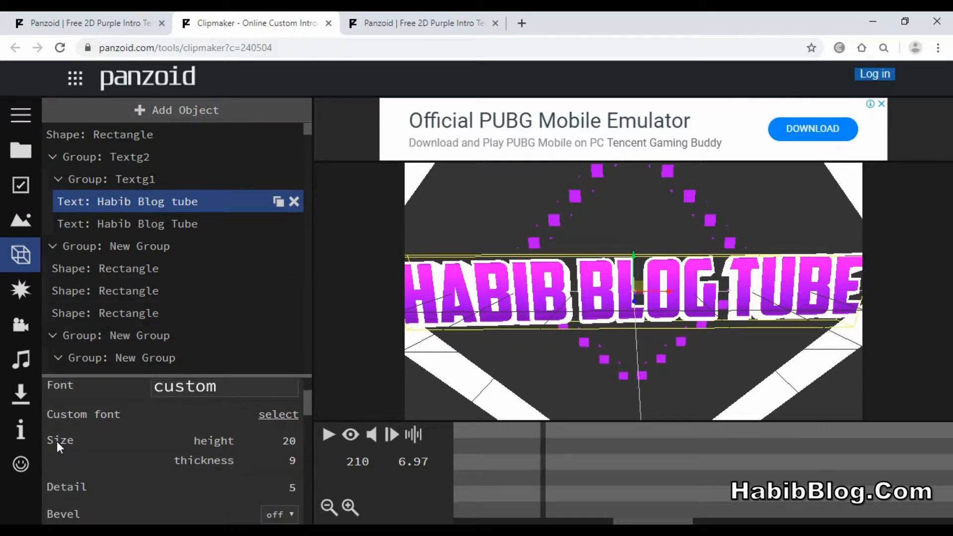
click(282, 438)
click(418, 498)
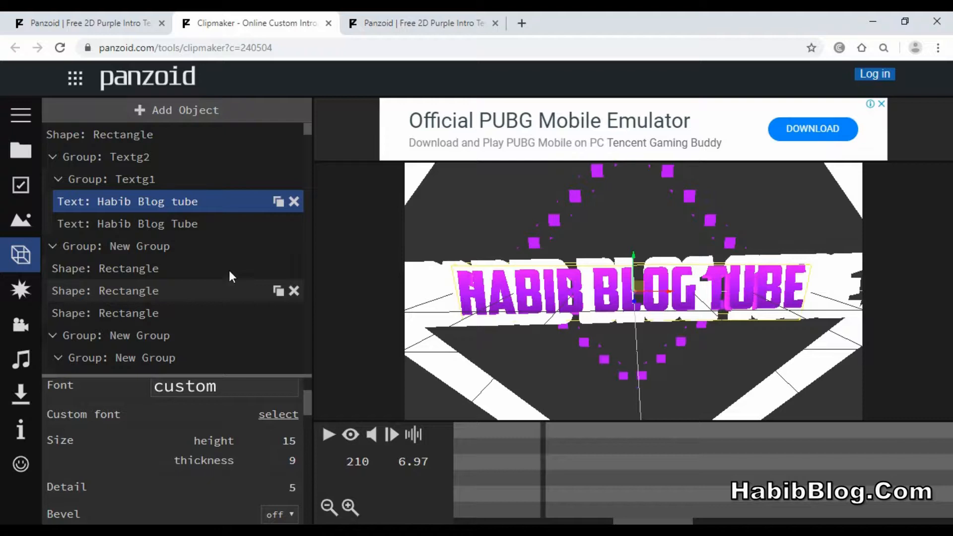
Set the height of the second text object, "Habib Blog Tube", to 15 as well
click(191, 230)
click(292, 443)
click(410, 496)
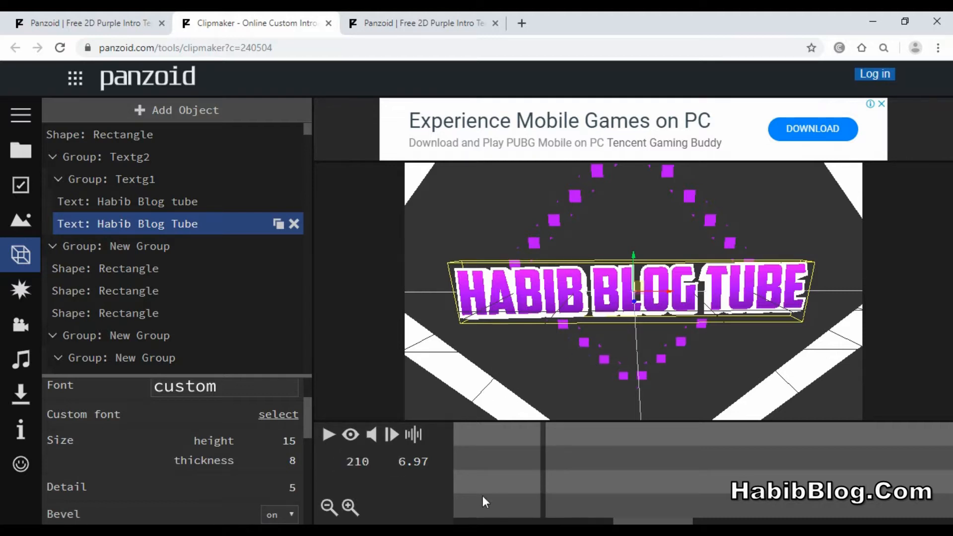
Return the timeline to time 0
click(413, 464)
text(0)
key(Return)
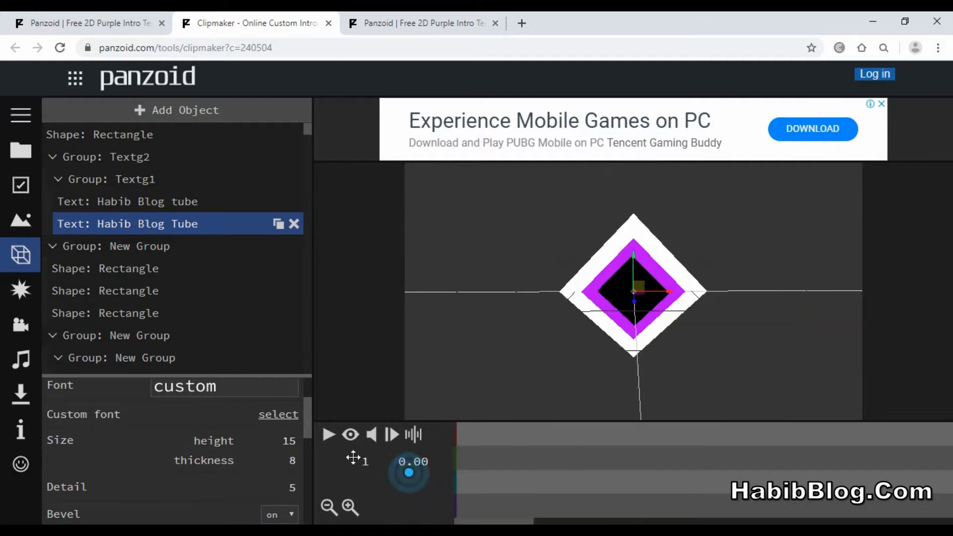
Preview the intro from time 0 with the resized titles and pause it after the title section
click(330, 436)
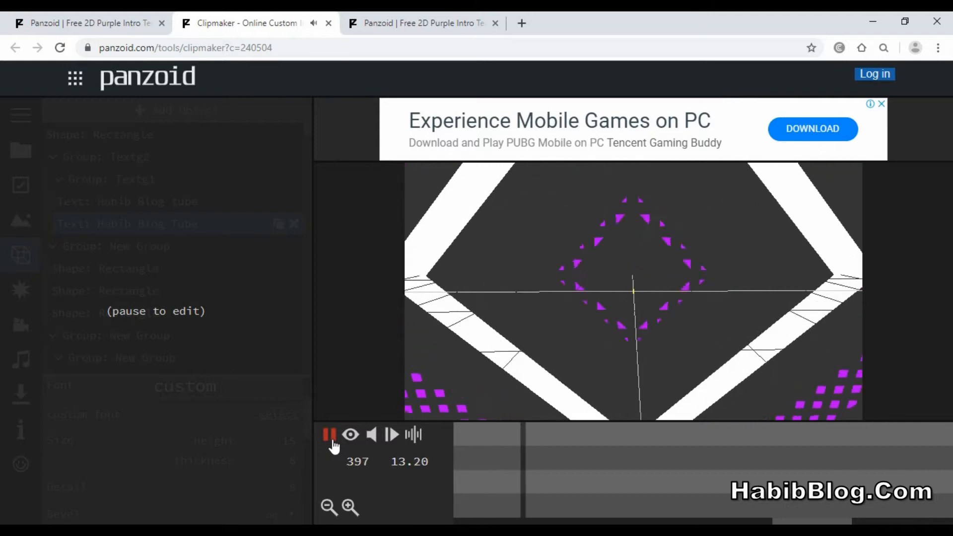
click(330, 435)
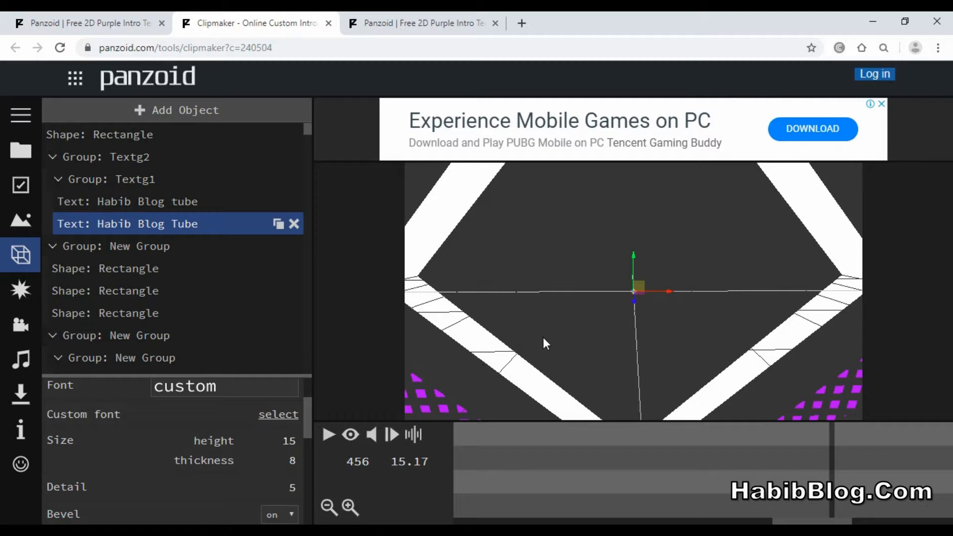
Start rendering the video in balanced mode and .mkv (vp8/opus) format, dismissing the browser's file-storage permission request
click(19, 397)
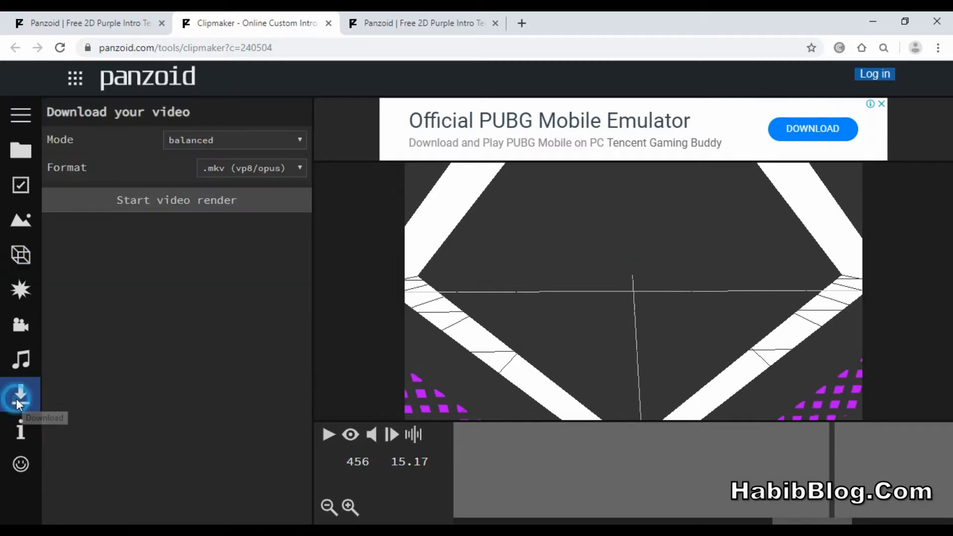
click(201, 199)
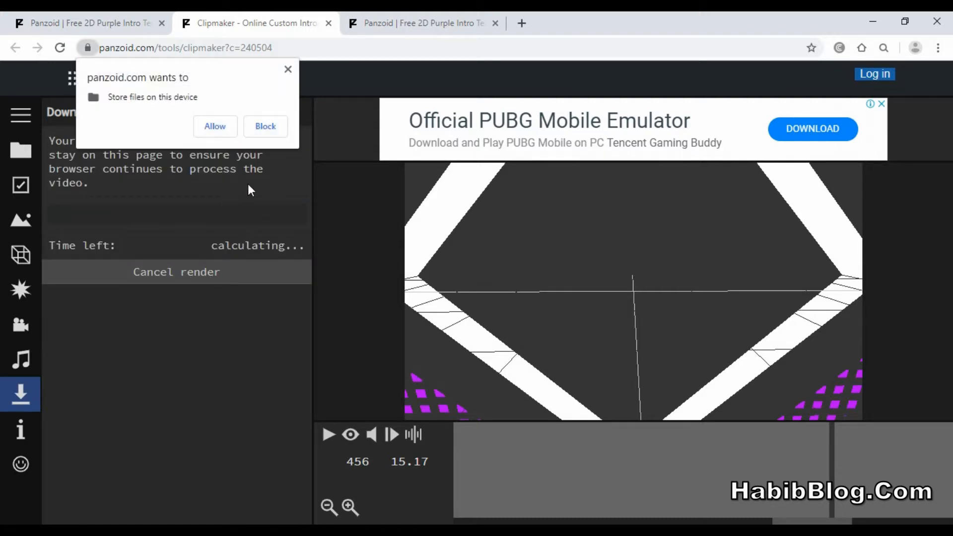
click(289, 71)
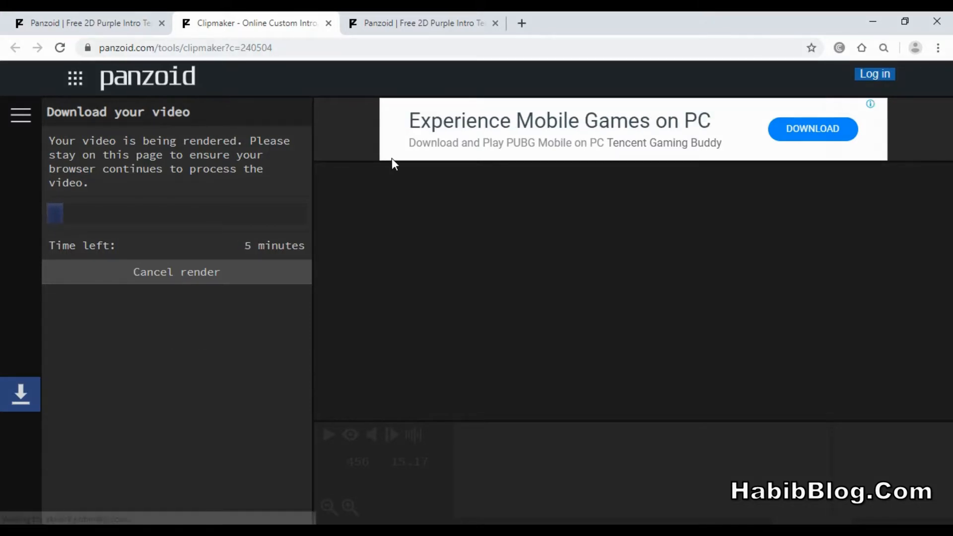
Check the template page while the render runs, return to Clipmaker, and download the finished video
click(392, 22)
click(284, 23)
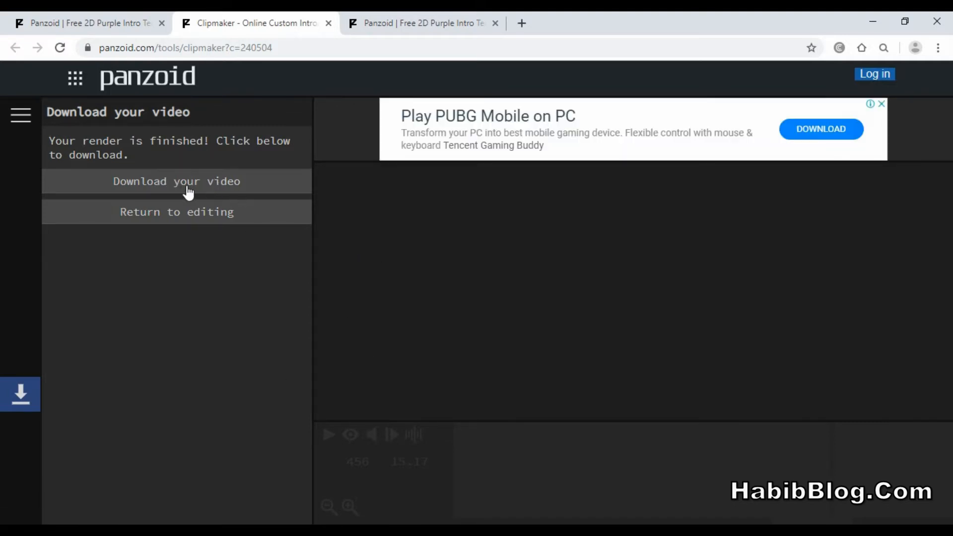
click(211, 188)
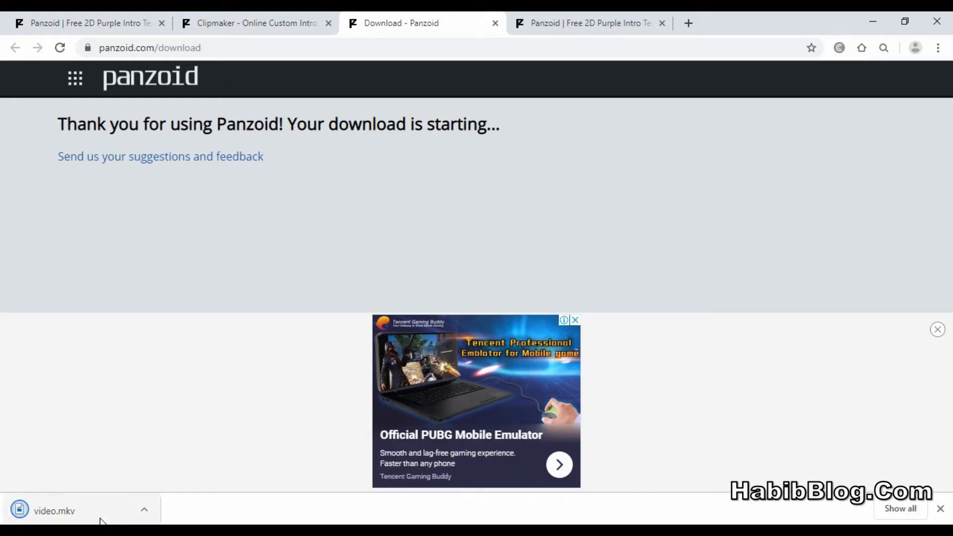
Open the downloaded video.mkv in the media player, watch the intro, pause it, and close the player
click(144, 510)
click(186, 422)
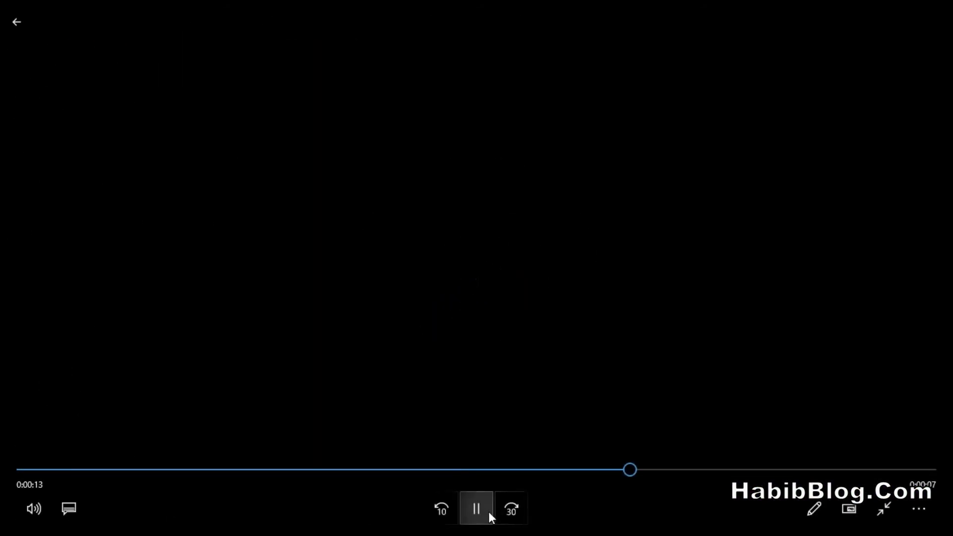
click(489, 511)
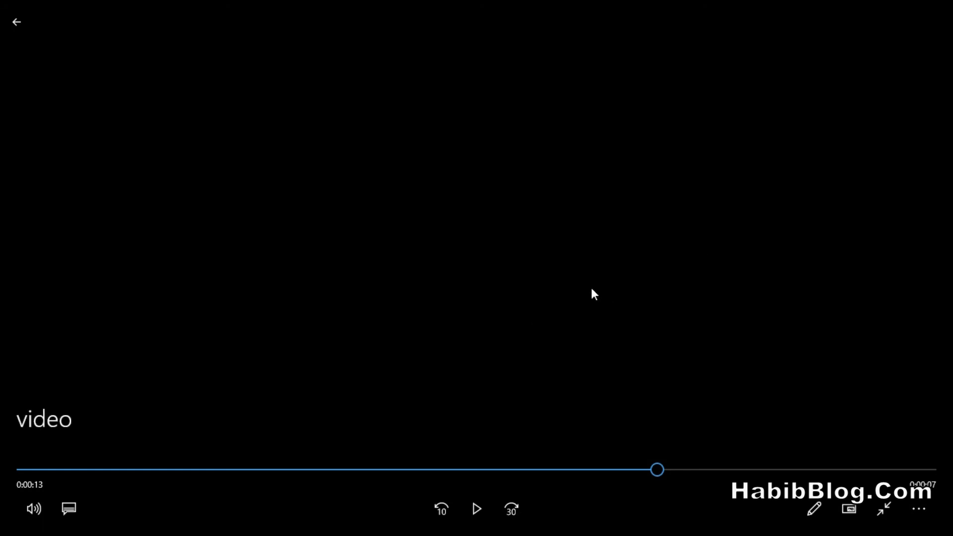
click(940, 16)
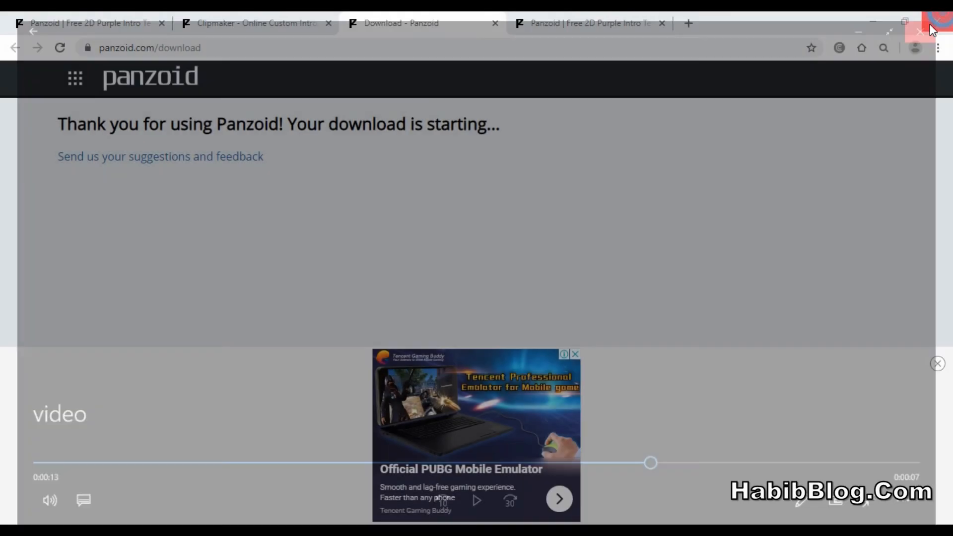